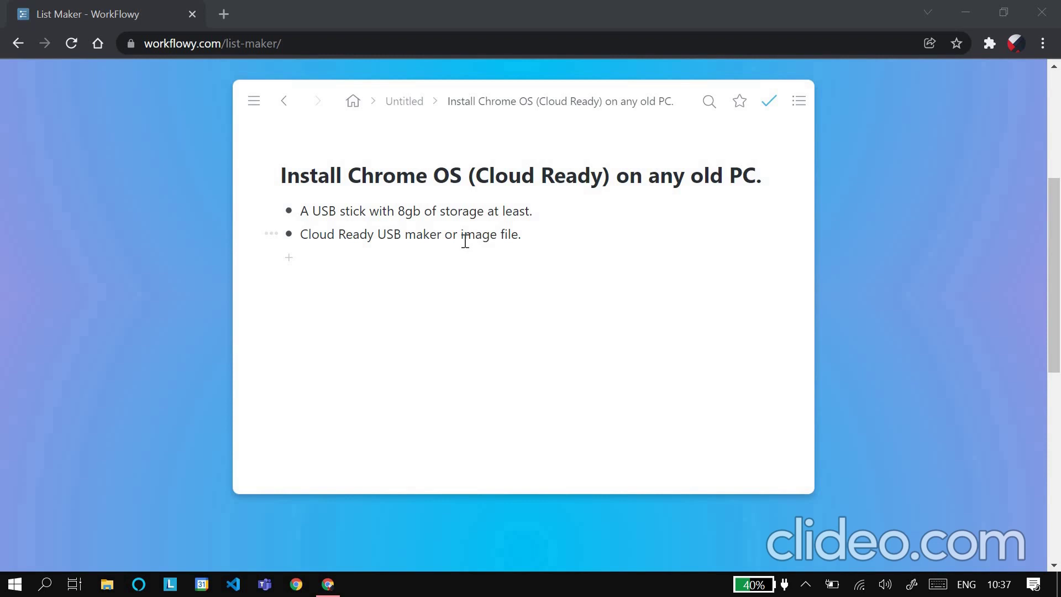
Step: Search Google for 'cloud ready install' in a new tab and open the CloudReady USB Installation guide
click(222, 14)
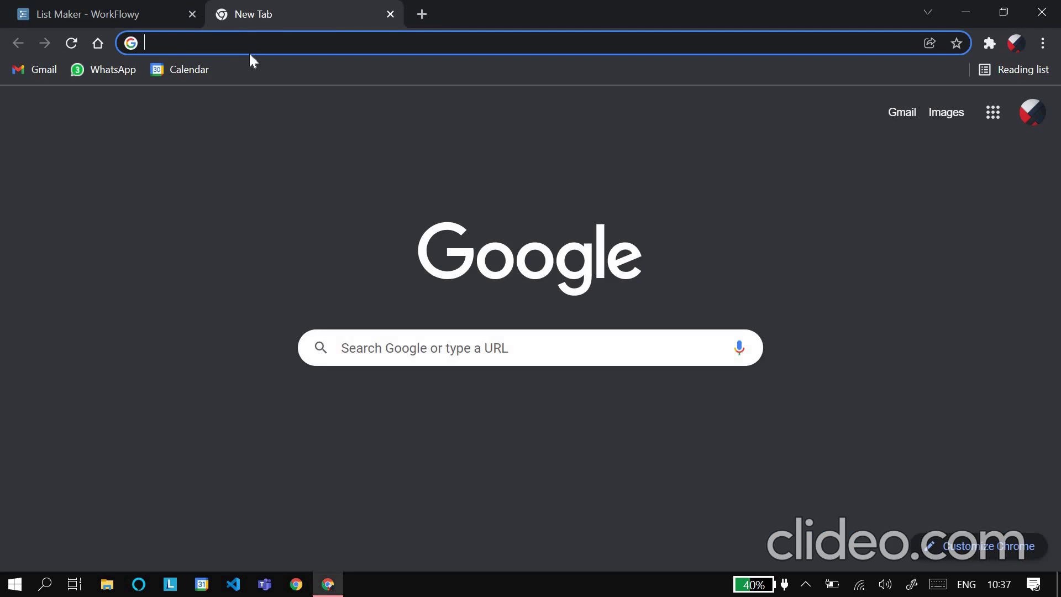
text(cl)
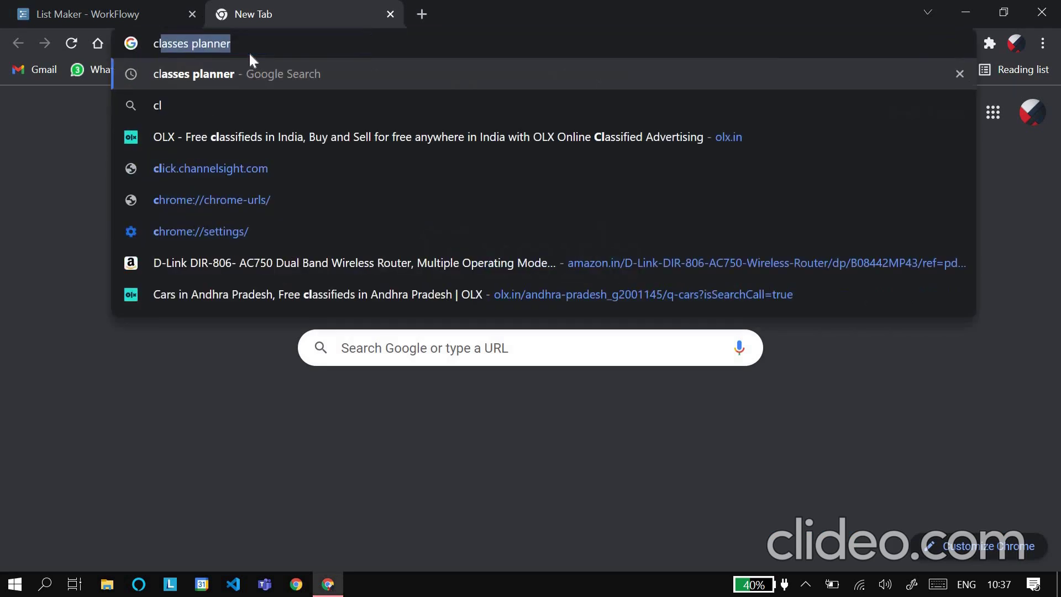
text(oud ready )
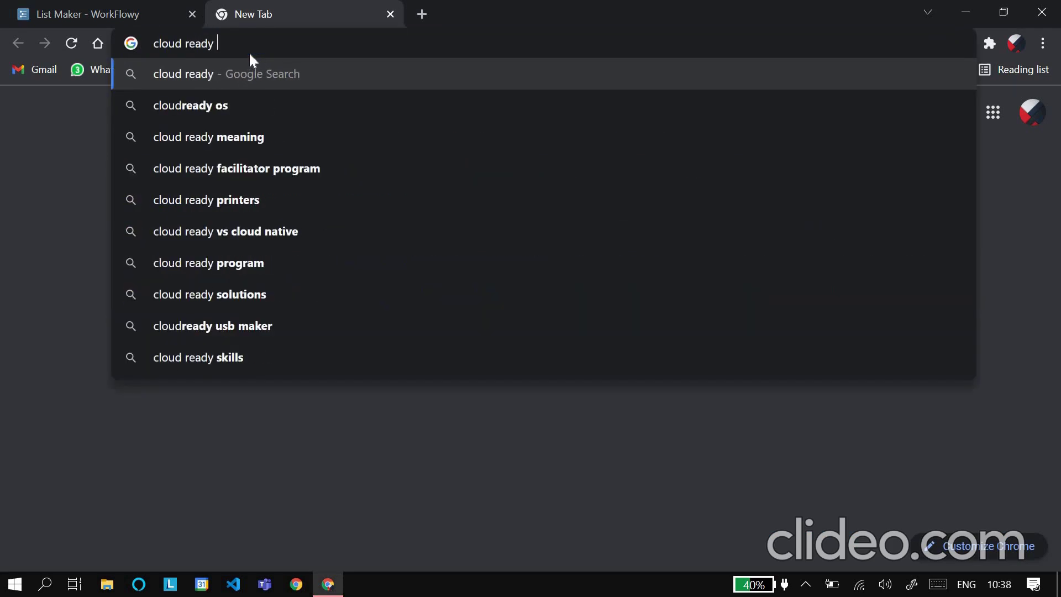
text(ins)
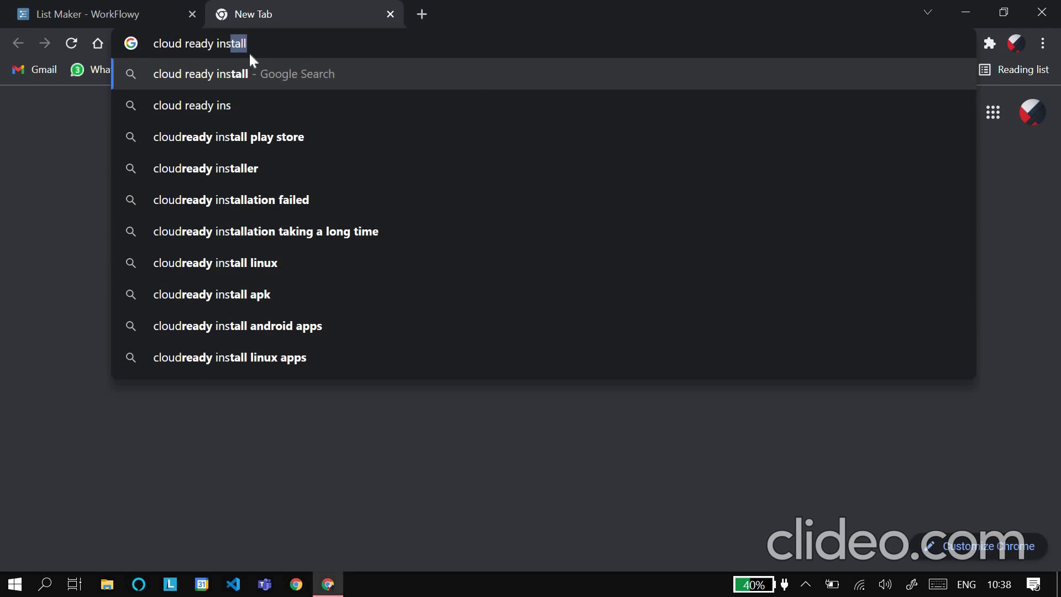
key(Return)
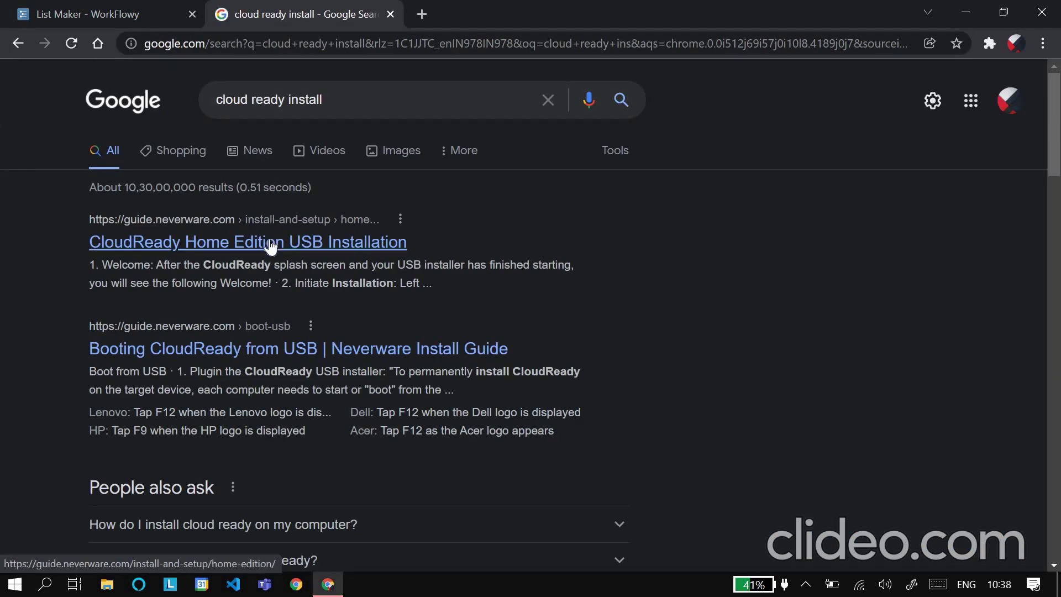
click(233, 242)
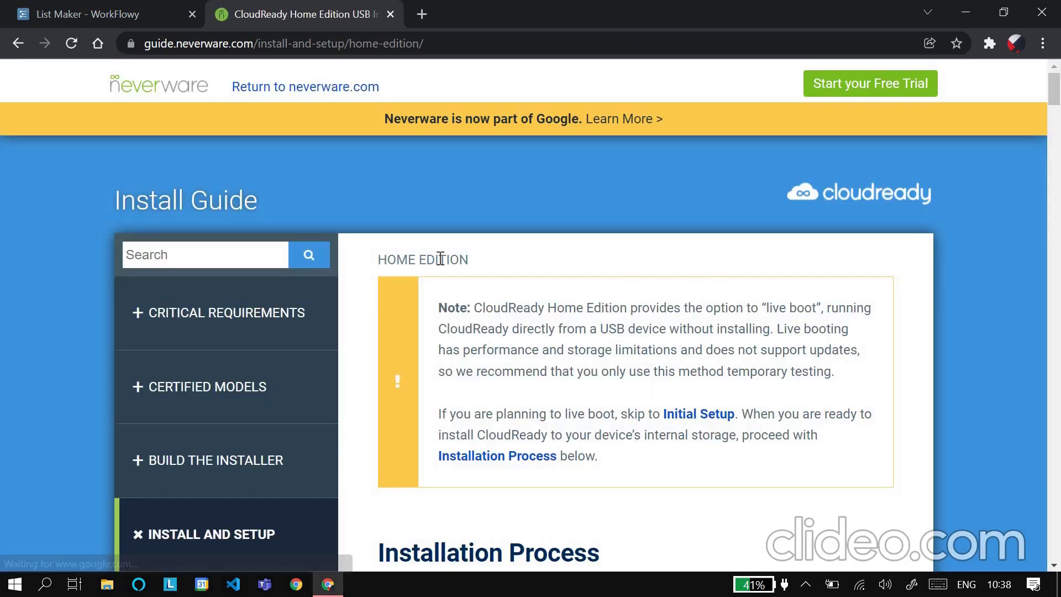
scroll(441, 260, down, 5)
scroll(441, 259, down, 5)
scroll(441, 259, down, 5)
scroll(441, 259, down, 4)
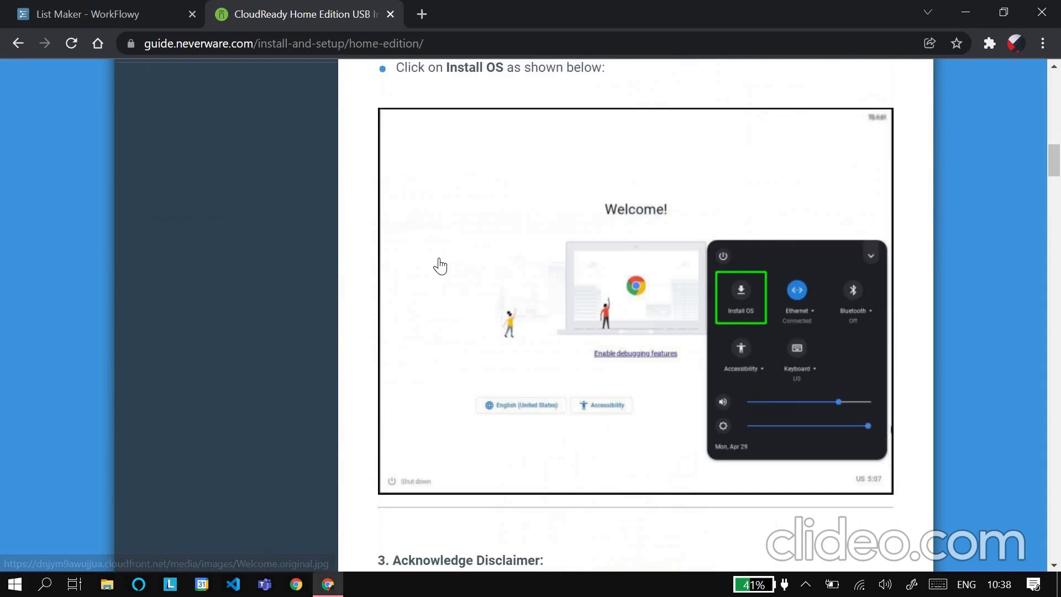
scroll(441, 265, down, 5)
scroll(441, 266, down, 5)
scroll(441, 265, down, 5)
scroll(441, 266, down, 5)
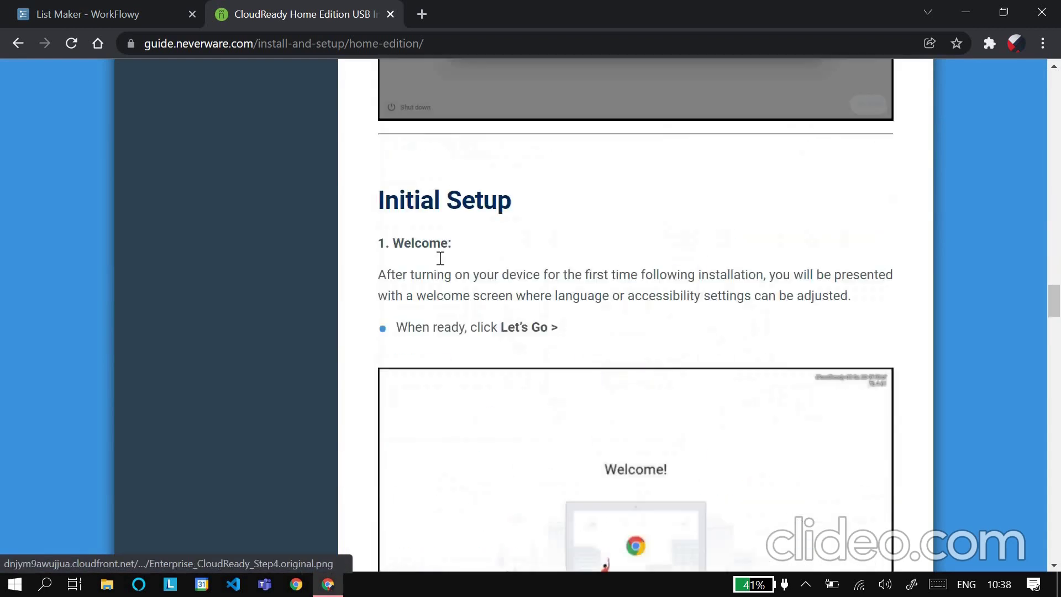
scroll(442, 260, up, 5)
scroll(441, 259, up, 8)
scroll(344, 324, up, 4)
scroll(599, 226, down, 2)
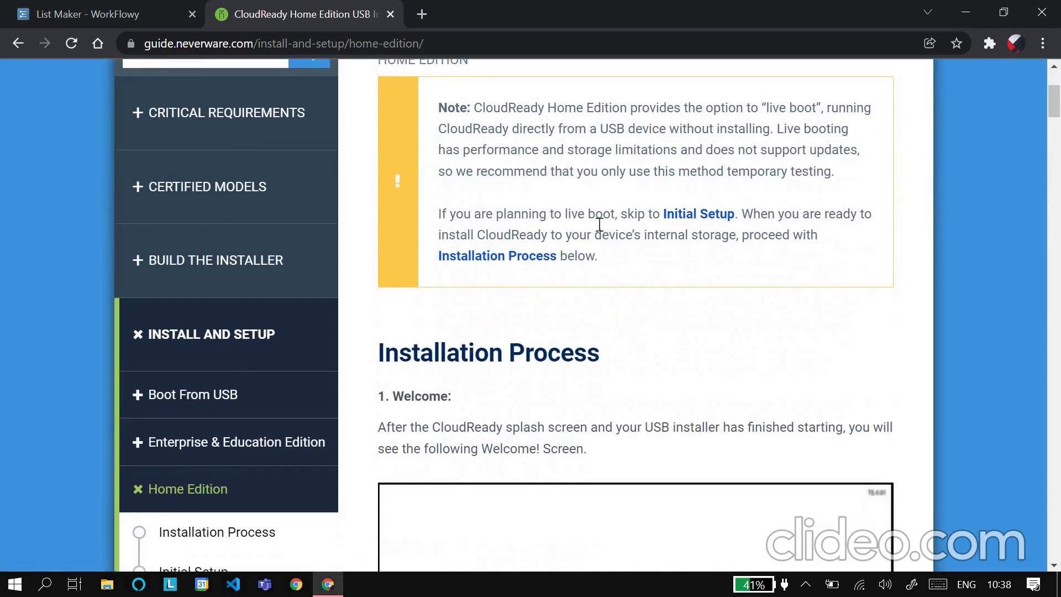
Step: Return to the results and search for 'cloud ready download' instead
key(alt+Left)
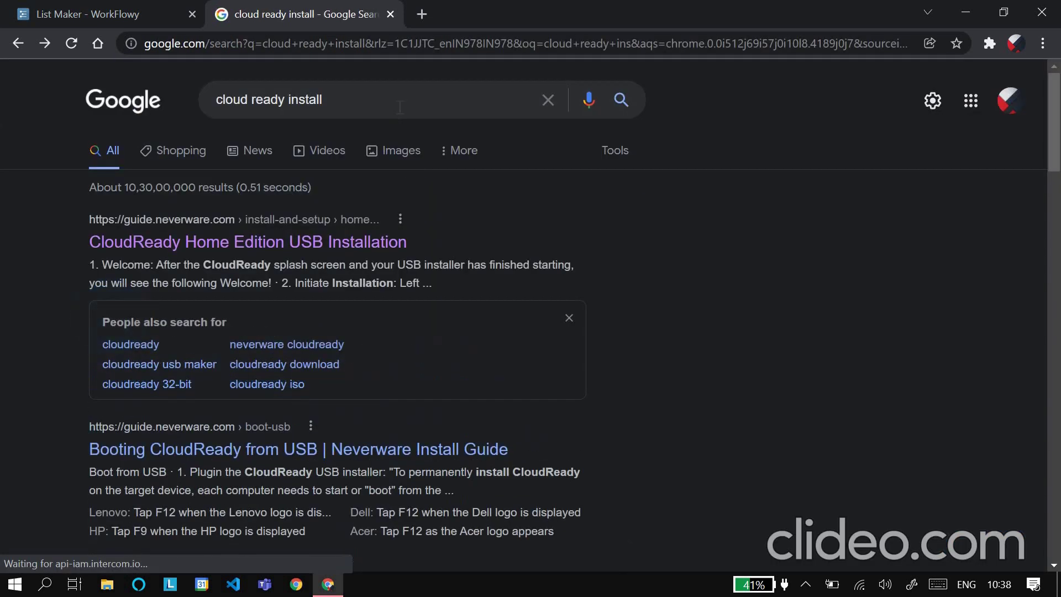
click(401, 100)
key(BackSpace)
key(BackSpace)
key(BackSpace)
key(BackSpace)
key(BackSpace)
key(BackSpace)
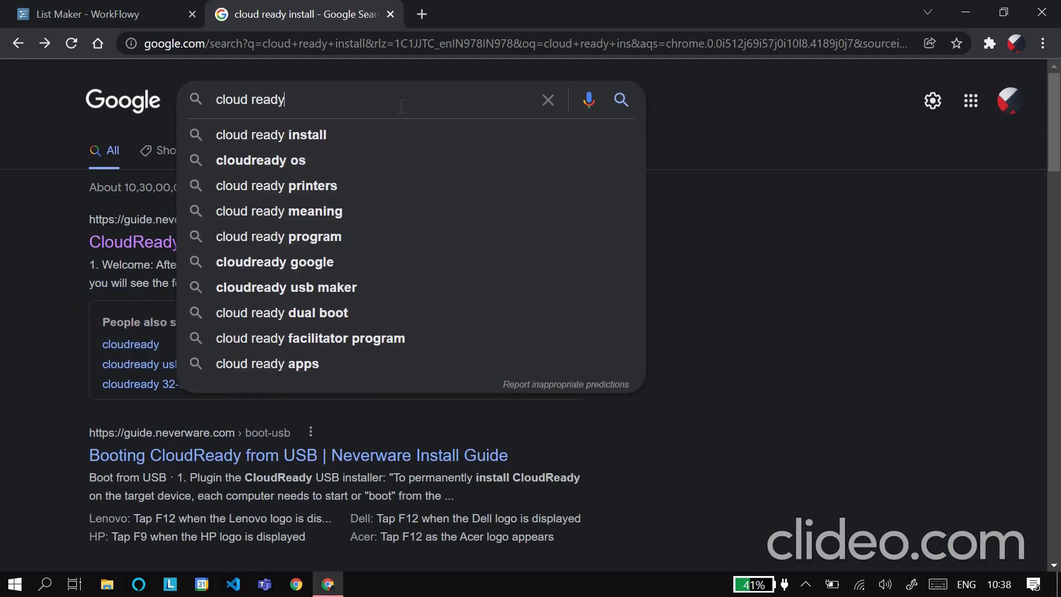
text( downl)
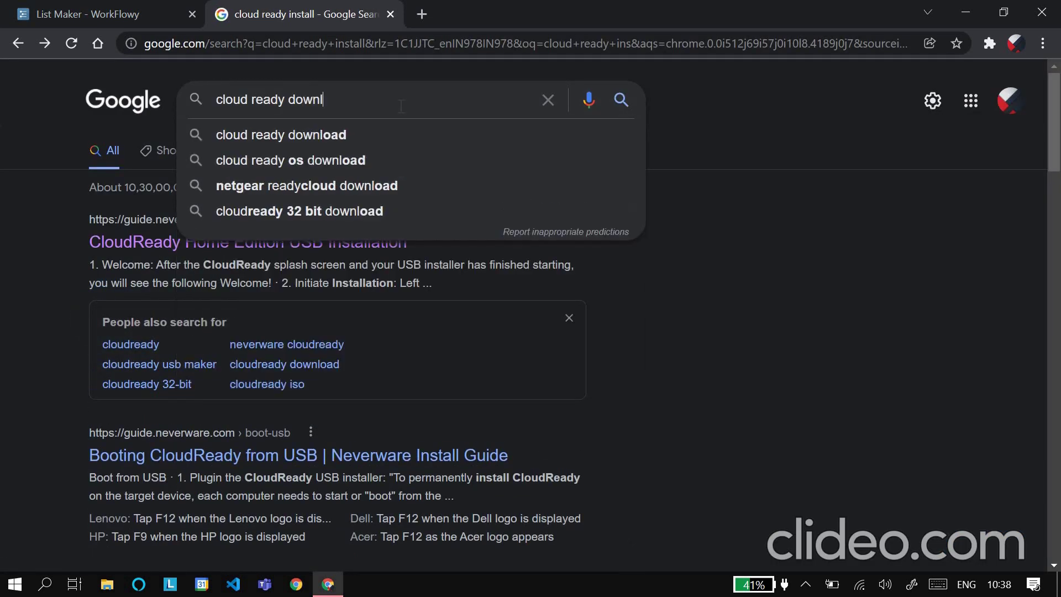
text(oad)
key(Return)
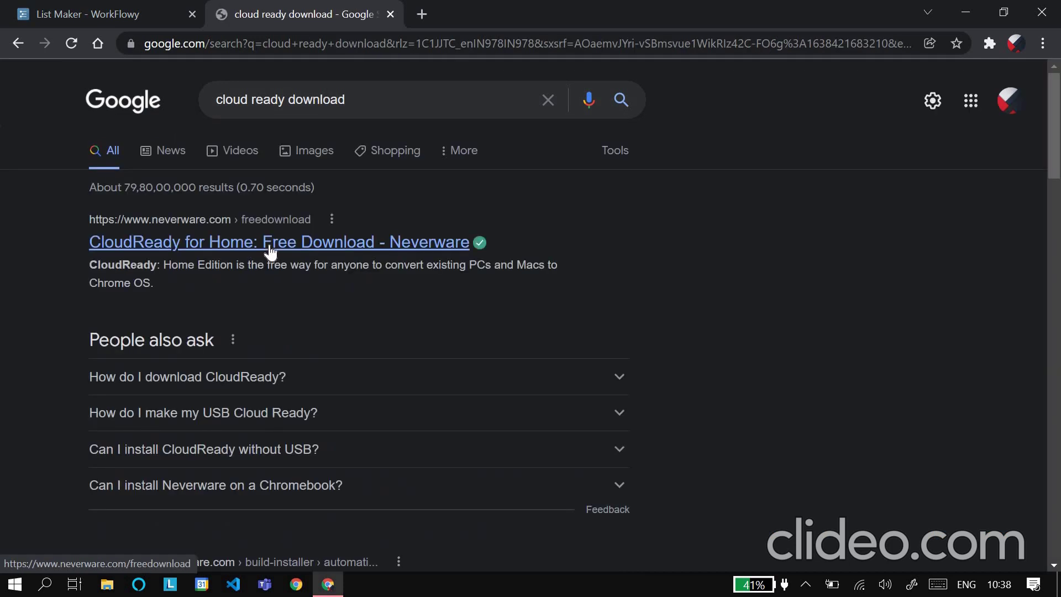
Step: Open Neverware's CloudReady for Home free download page at its Home Edition installation section
click(251, 241)
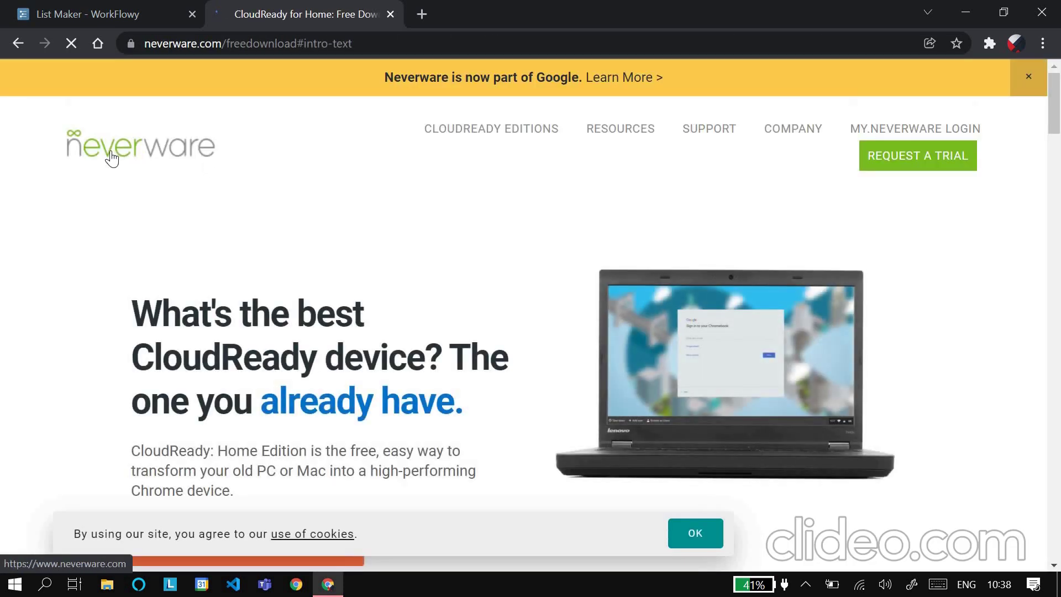
scroll(277, 229, down, 5)
scroll(278, 227, down, 5)
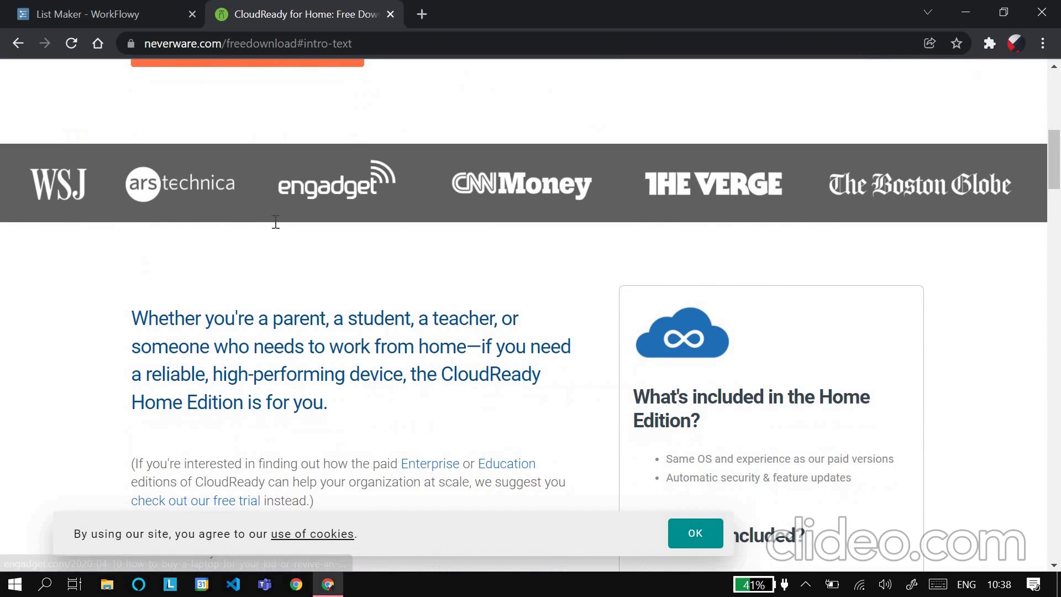
scroll(278, 228, down, 5)
scroll(277, 228, down, 4)
scroll(278, 229, up, 8)
scroll(439, 158, up, 8)
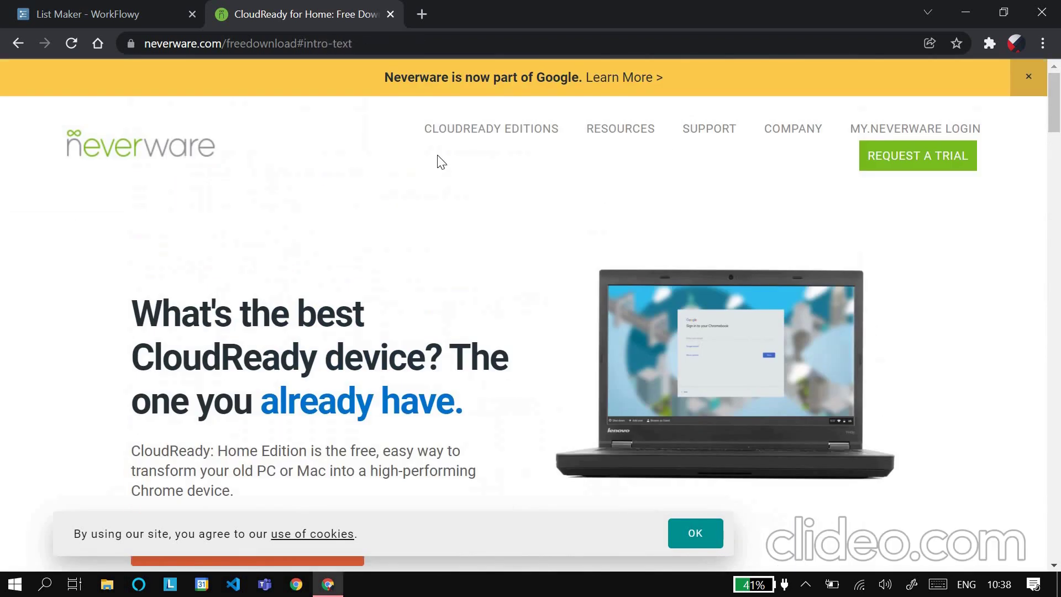
scroll(355, 358, down, 2)
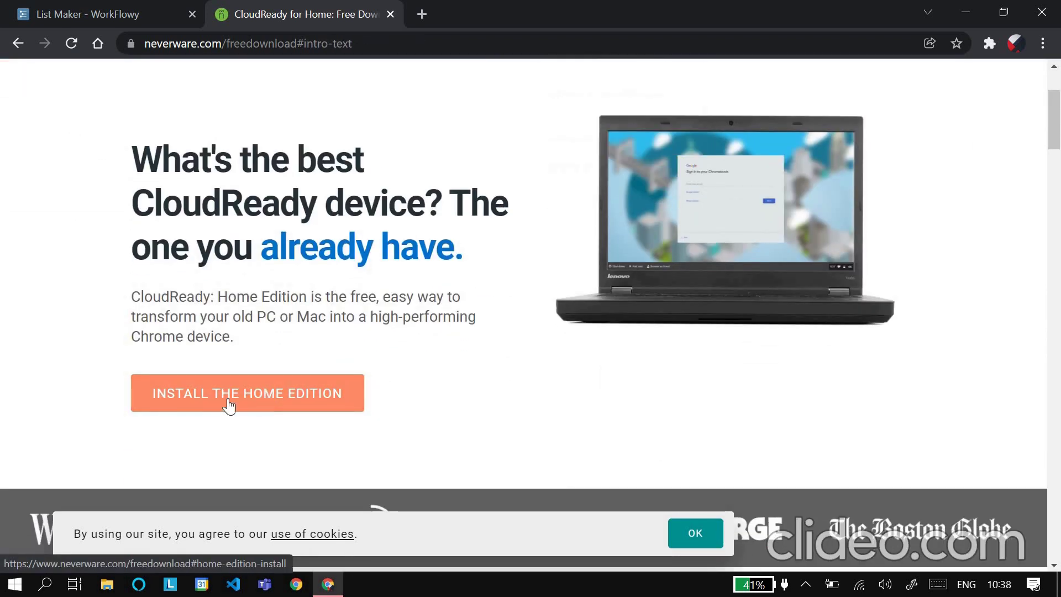
click(253, 398)
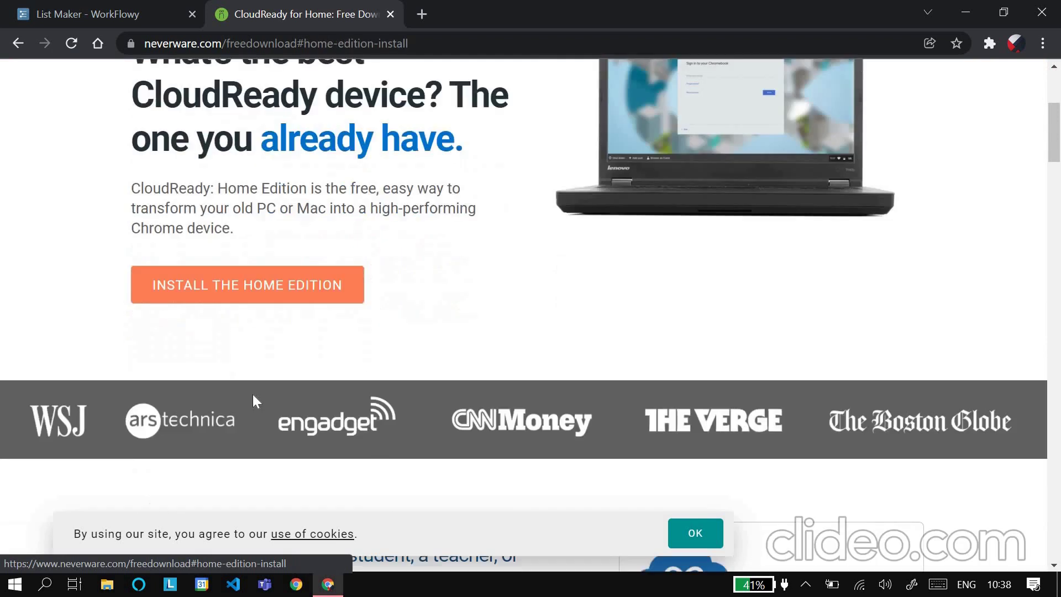
scroll(369, 359, down, 1)
scroll(369, 360, down, 4)
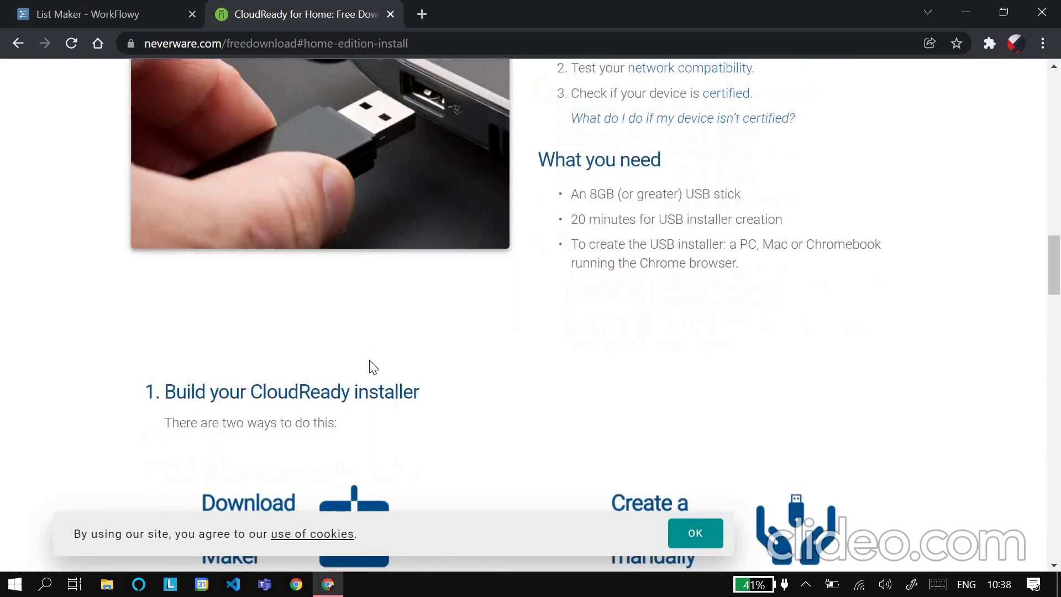
scroll(369, 360, down, 5)
scroll(370, 359, down, 5)
scroll(369, 360, down, 3)
scroll(371, 367, down, 5)
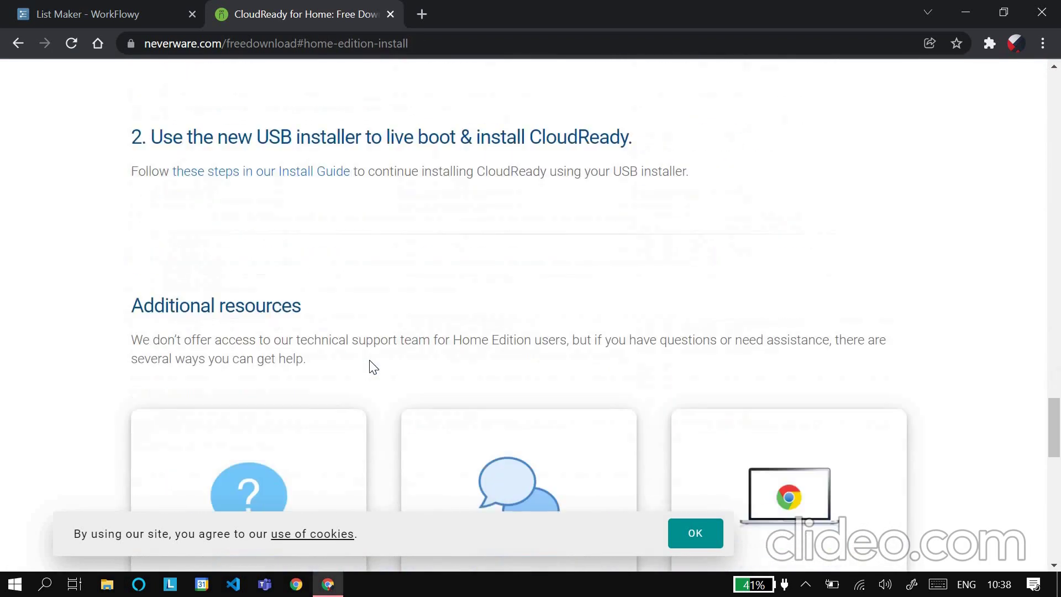
scroll(372, 367, down, 3)
scroll(371, 367, down, 3)
scroll(372, 367, up, 4)
scroll(368, 359, up, 6)
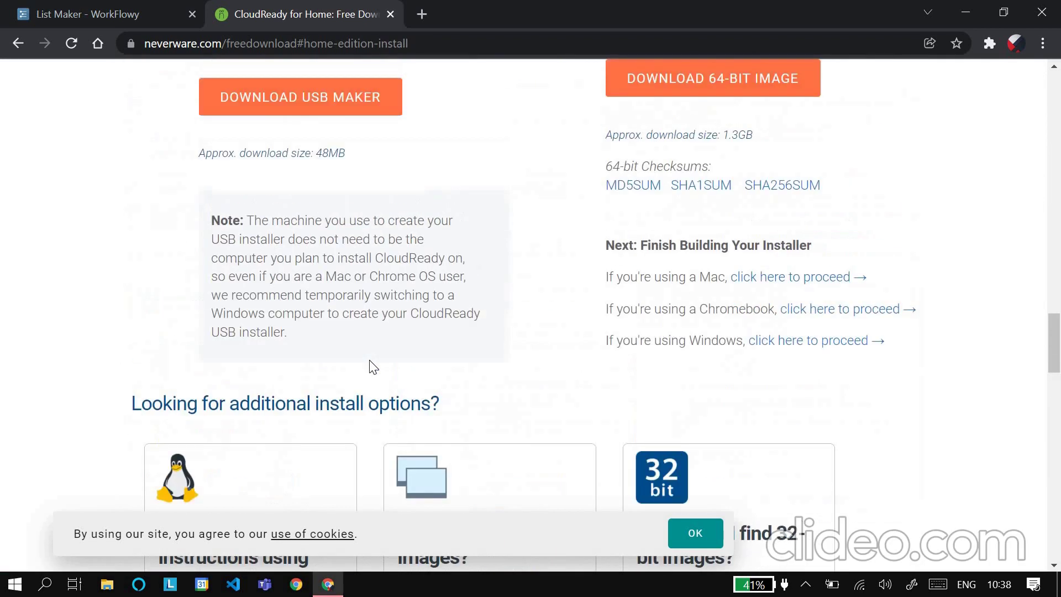
scroll(369, 359, up, 3)
scroll(369, 358, up, 3)
scroll(370, 358, up, 1)
scroll(370, 360, up, 1)
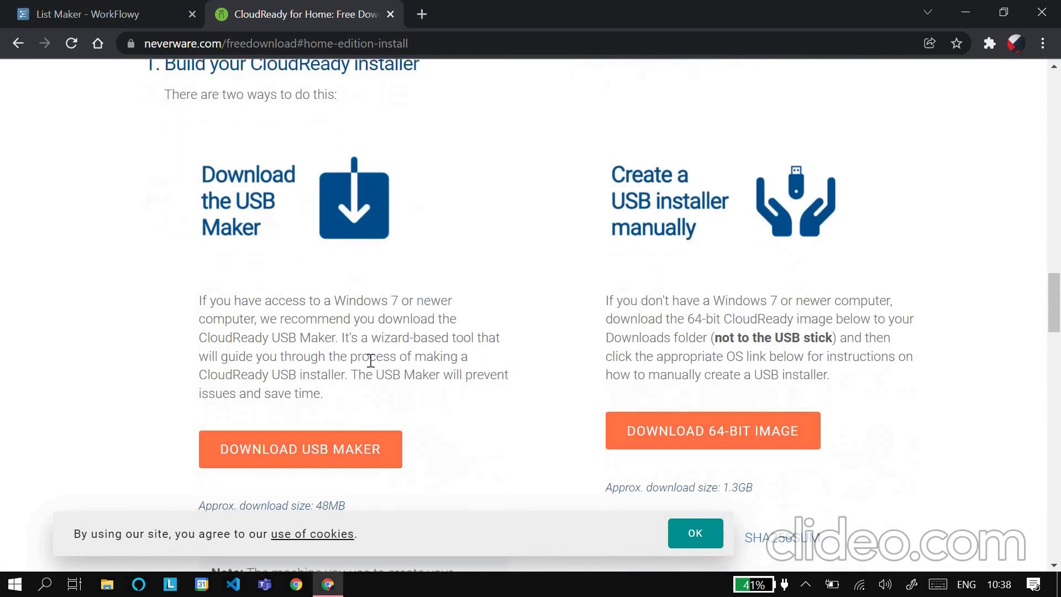
scroll(370, 360, up, 5)
scroll(370, 359, down, 2)
scroll(370, 360, down, 3)
scroll(390, 311, down, 1)
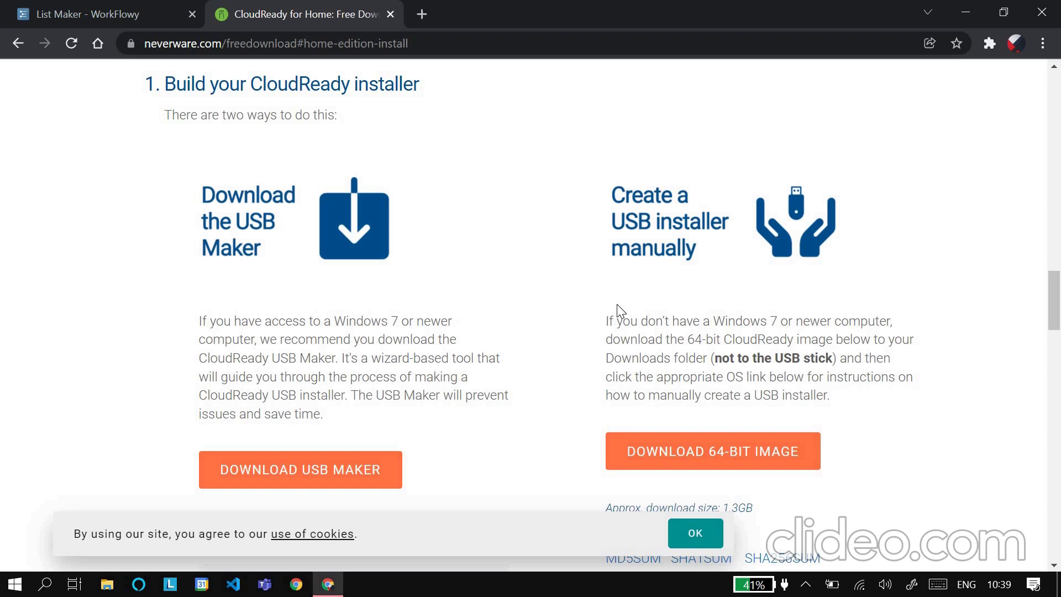
scroll(617, 304, down, 1)
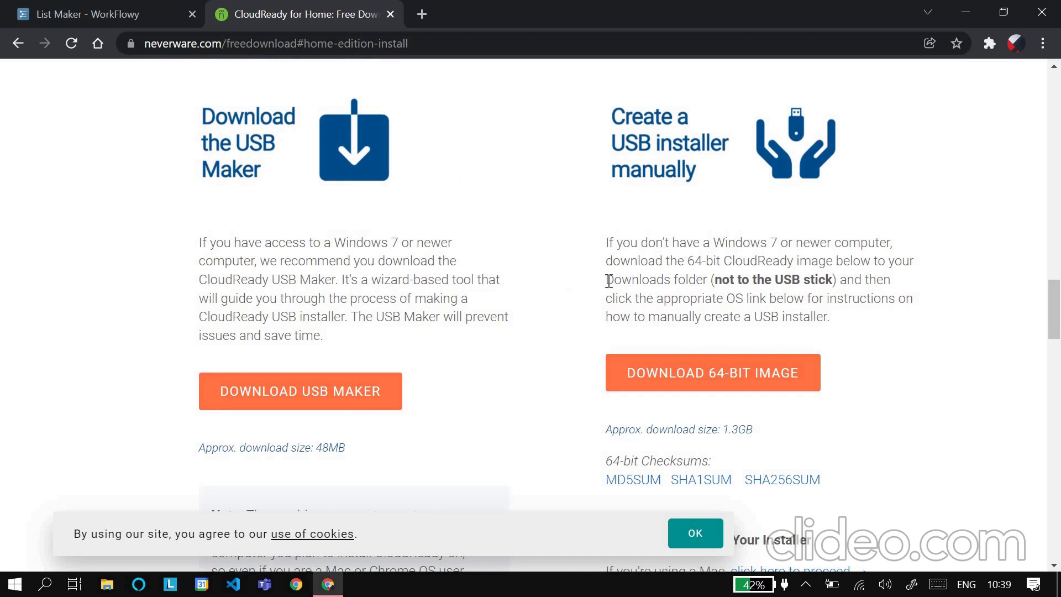
scroll(704, 356, down, 1)
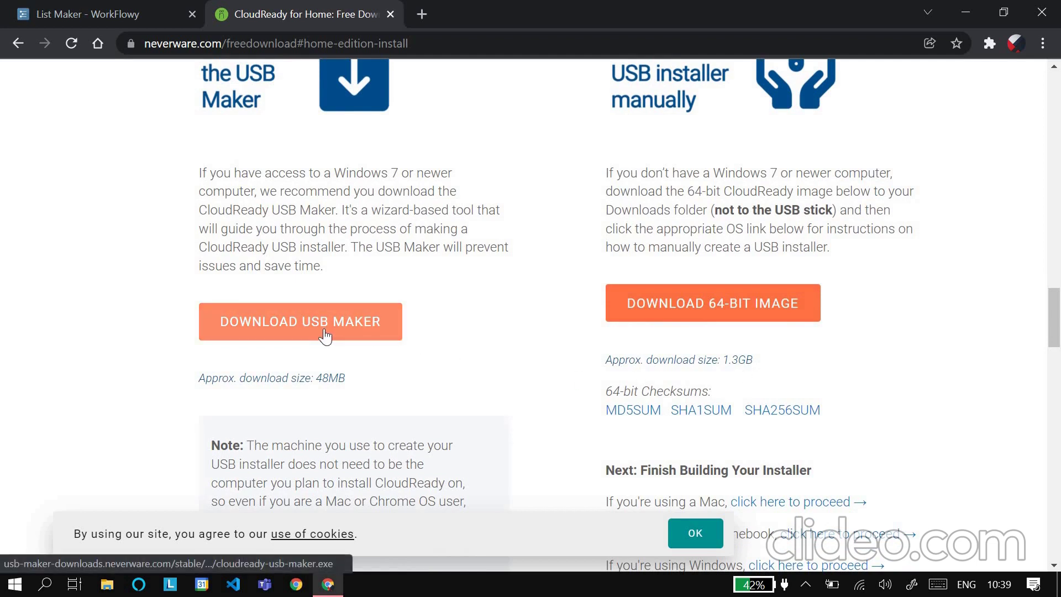
scroll(360, 336, down, 1)
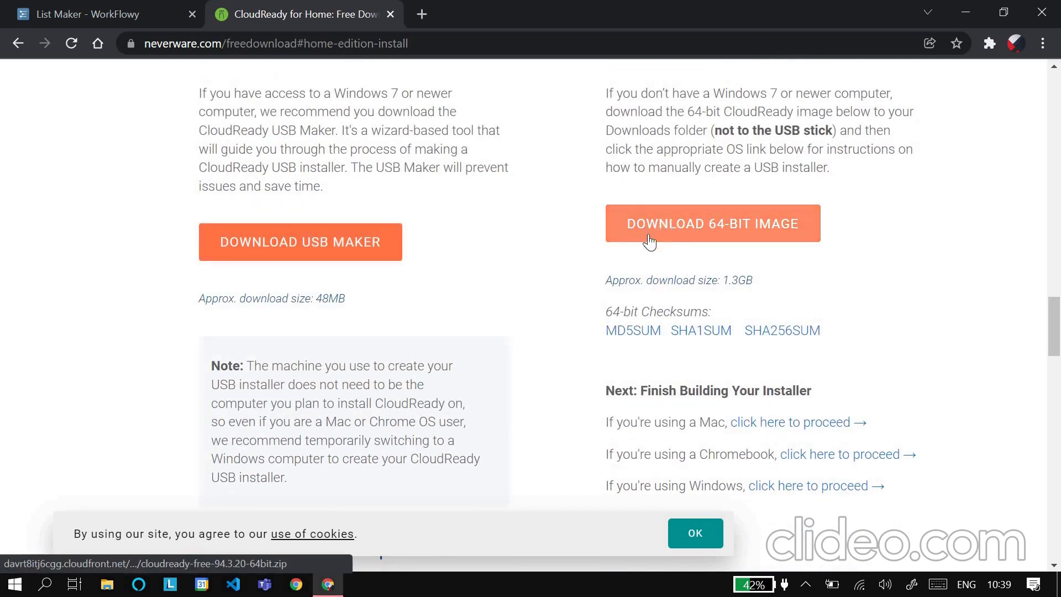
Step: Search Google for 'rufus' in a new tab
click(421, 15)
text(rufus)
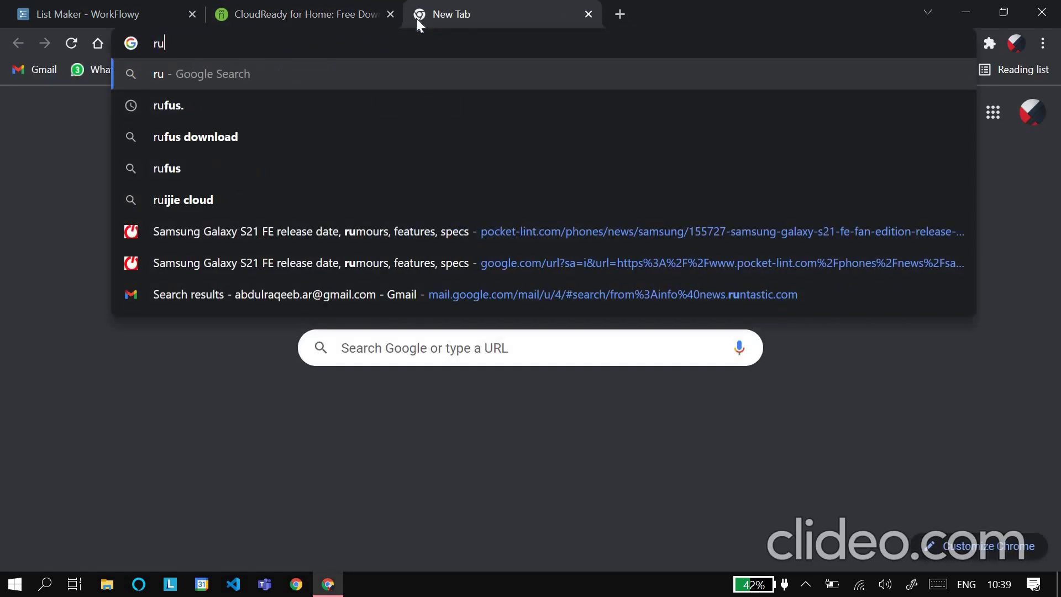
key(Return)
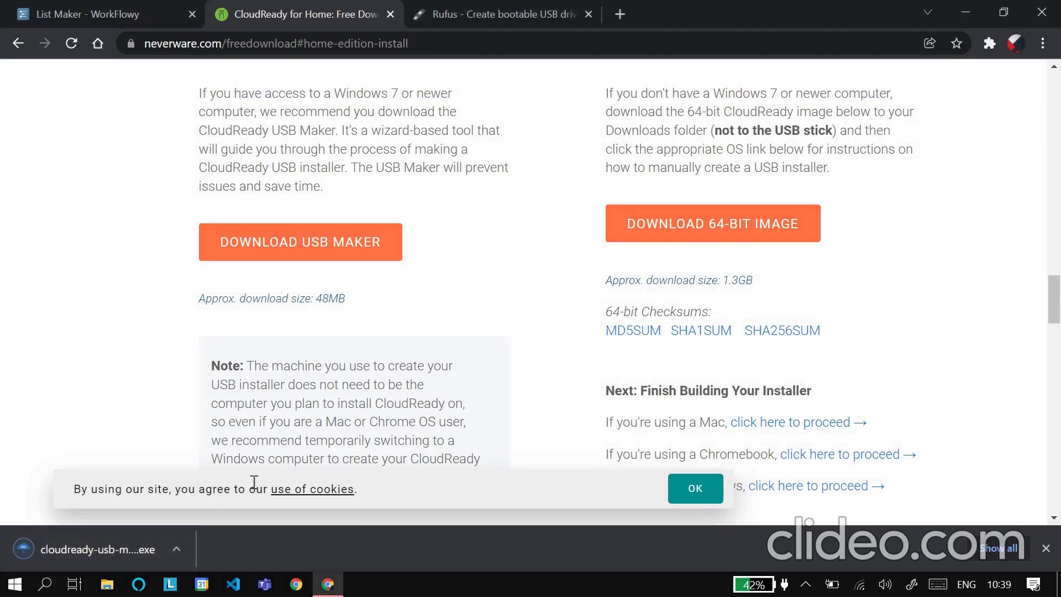
Step: Launch the downloaded CloudReady USB Maker and continue past the welcome and USB-insertion pages
click(110, 549)
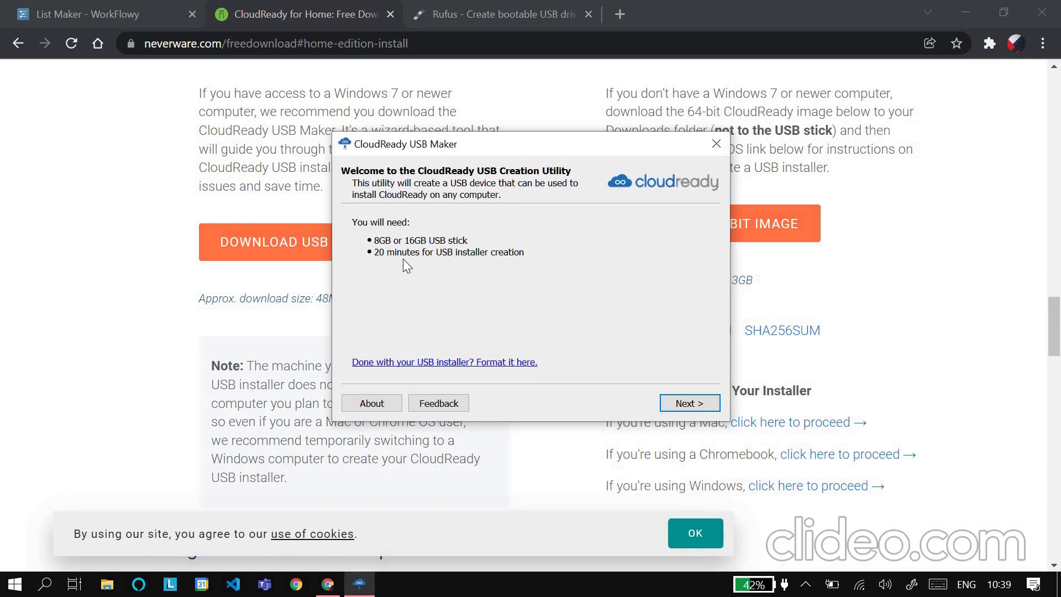
click(686, 404)
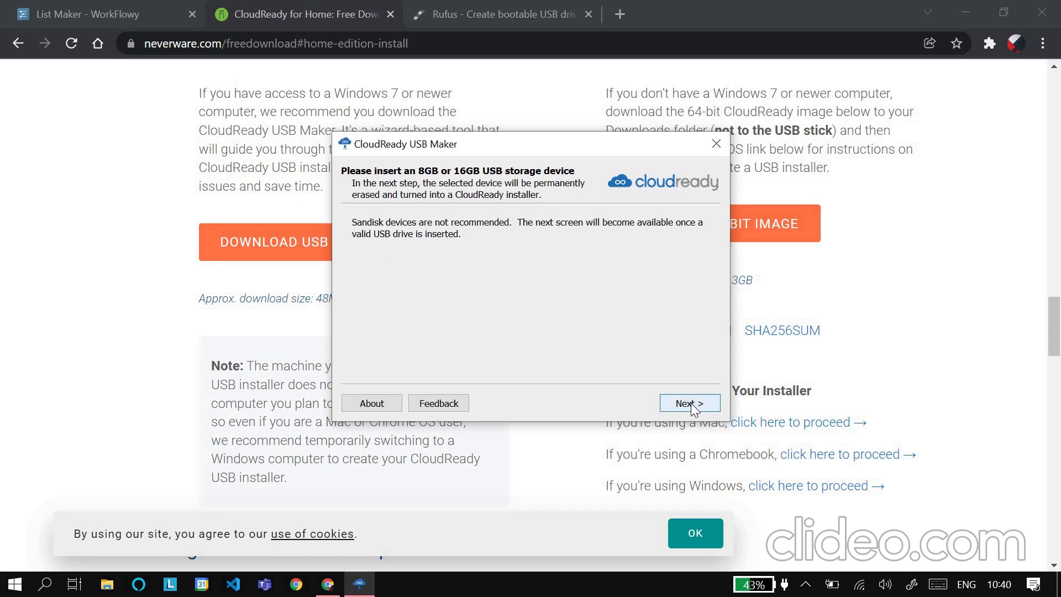
click(693, 406)
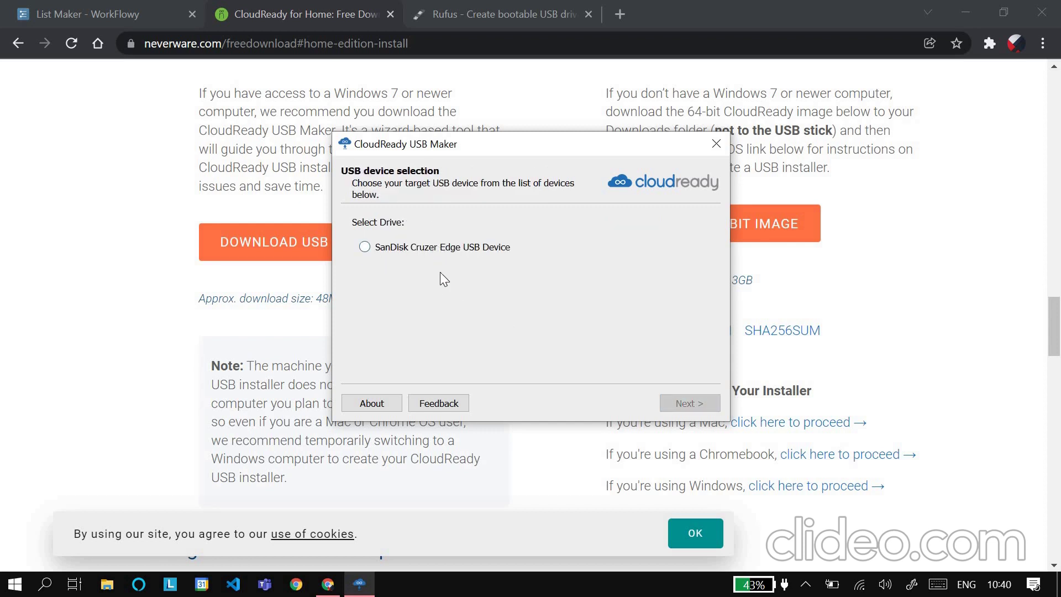
Step: Choose the SanDisk Cruzer Edge USB Device and start downloading the CloudReady image
click(401, 249)
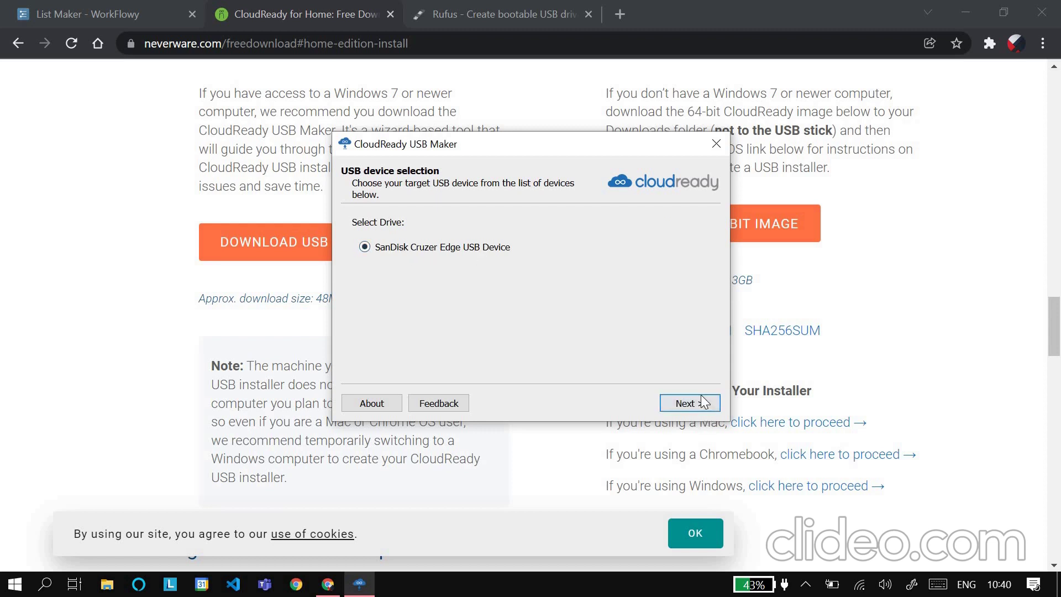
click(689, 403)
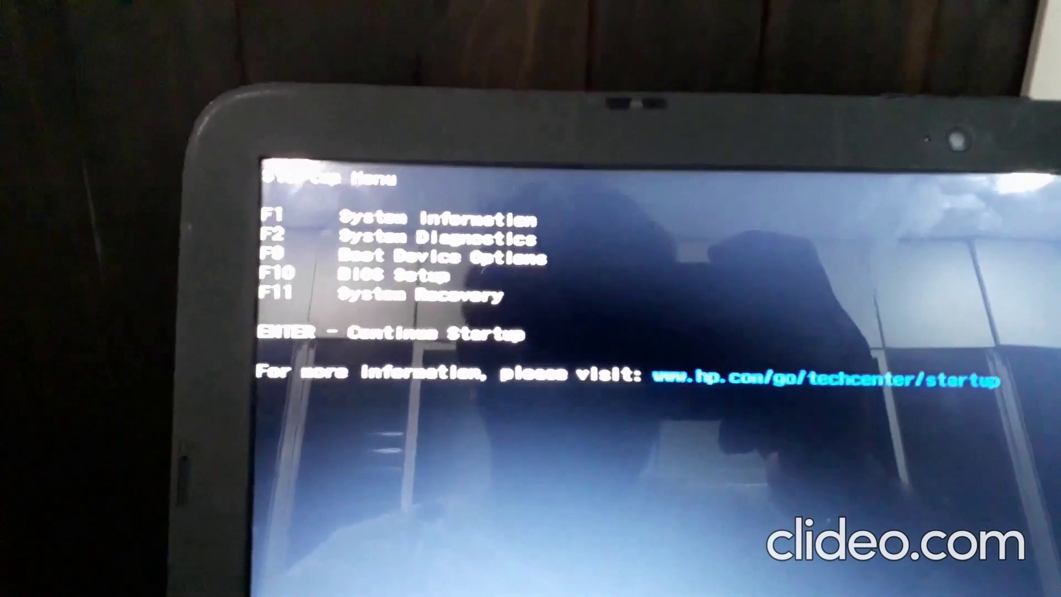
Step: Boot the laptop from the non-UEFI 'USB Hard Drive - SanDisk' entry in the F9 boot menu
key(F9)
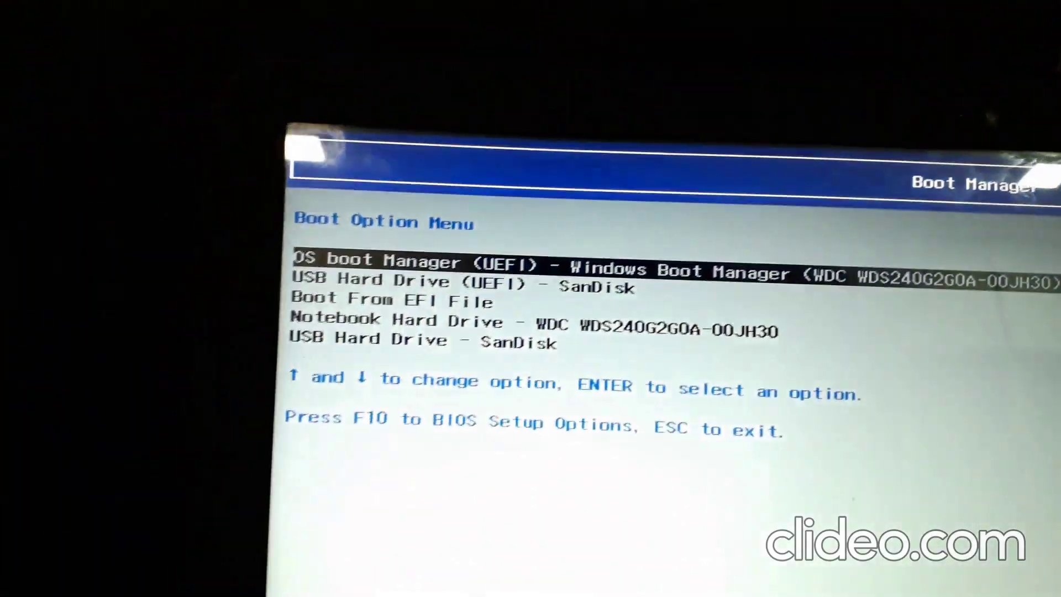
key(Down)
key(Down)
key(Down)
key(Down)
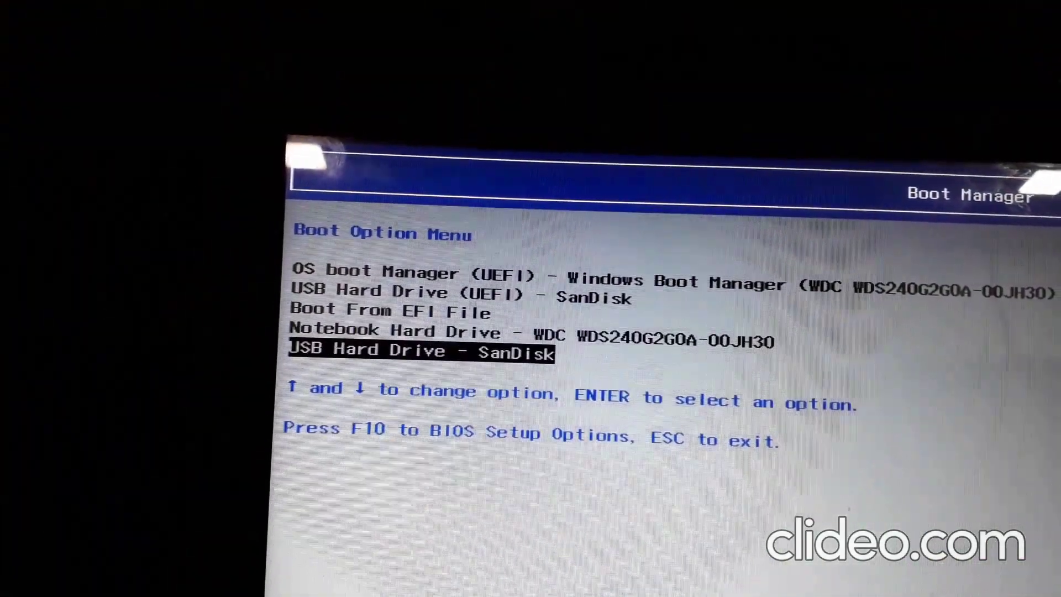
key(Up)
key(Up)
key(Up)
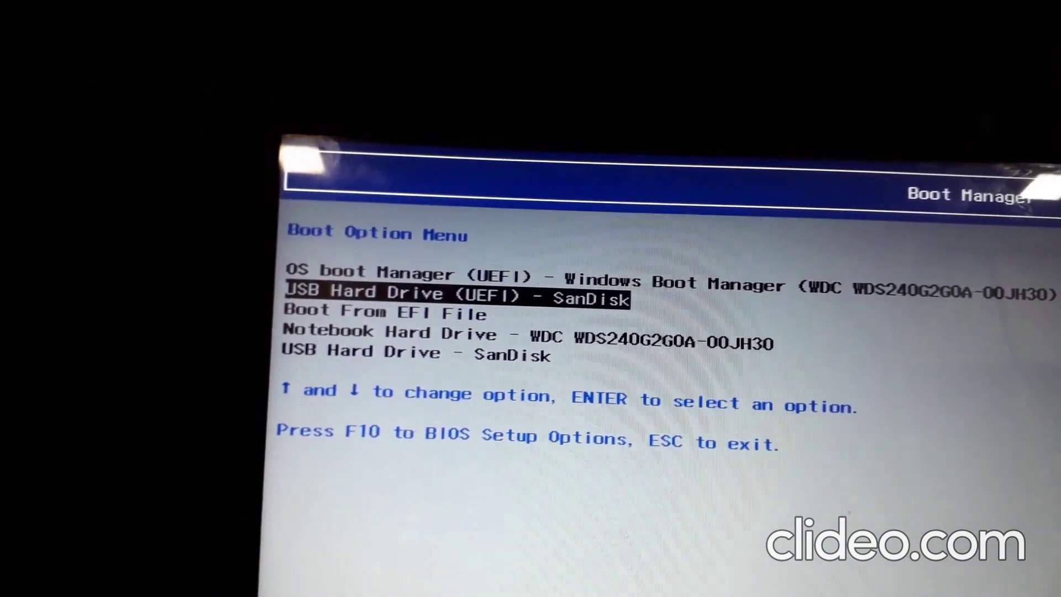
key(Down)
key(Down)
key(Down)
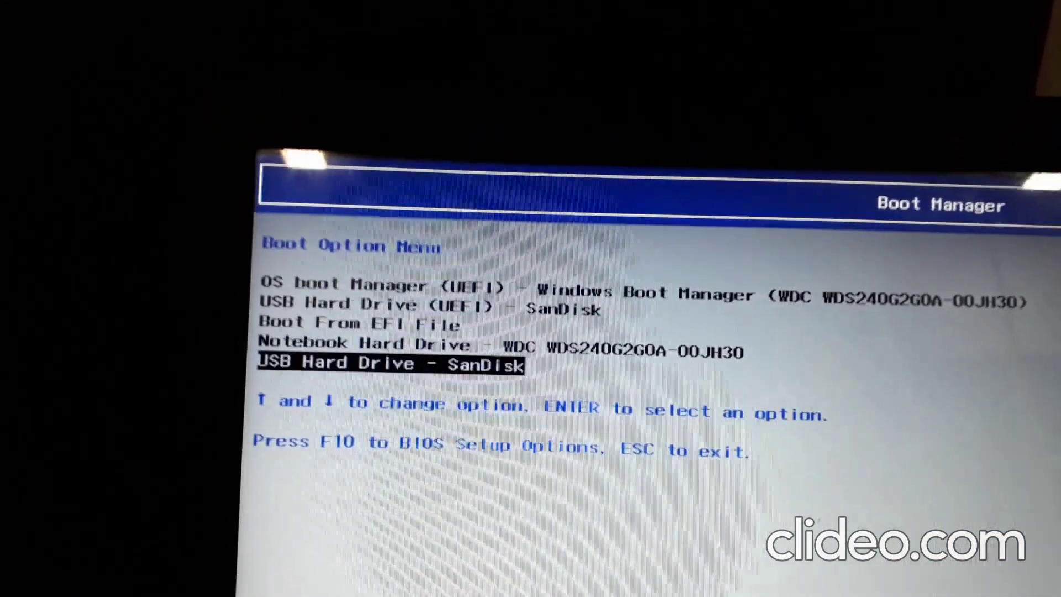
key(Return)
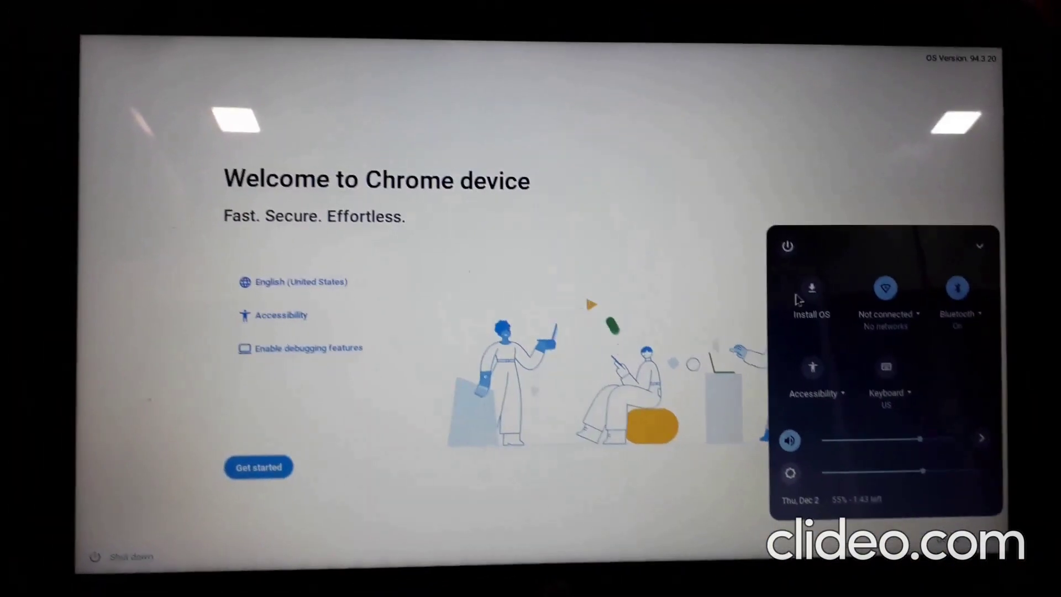
Step: Install CloudReady onto the laptop, then pick a Wi-Fi network during setup
click(817, 290)
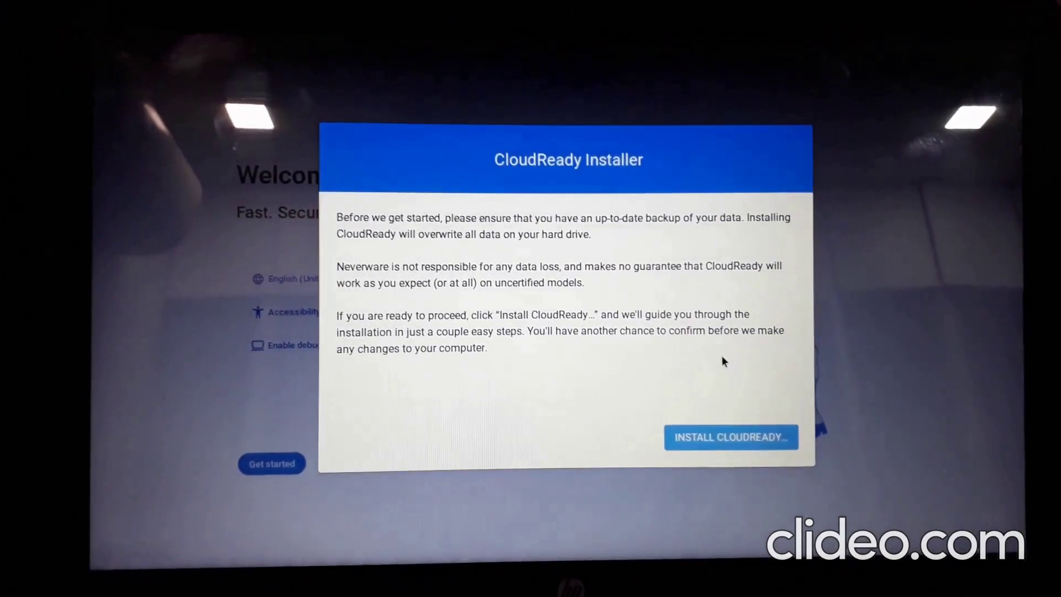
click(735, 440)
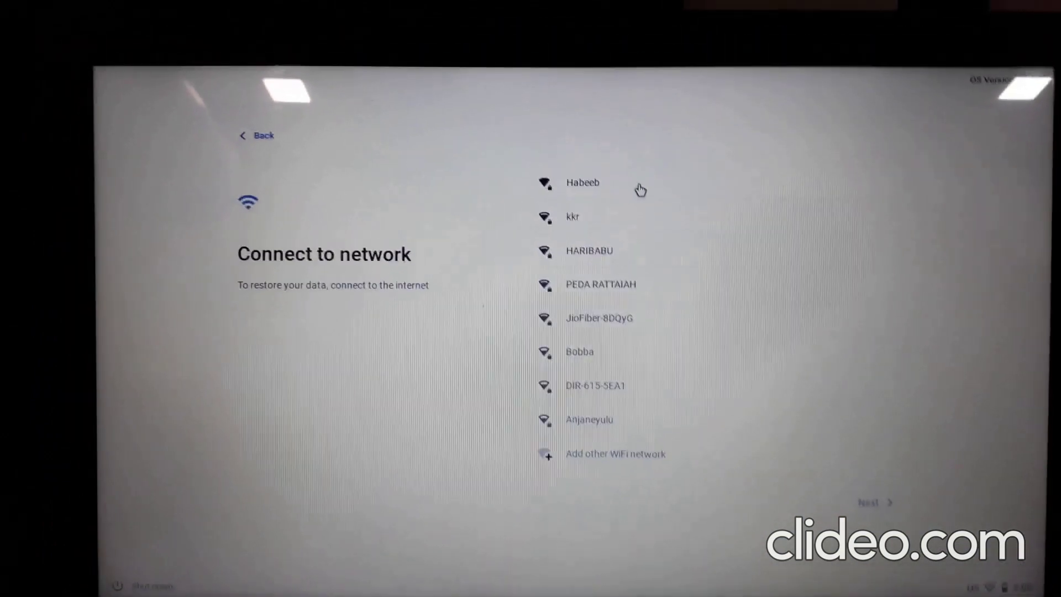
click(640, 190)
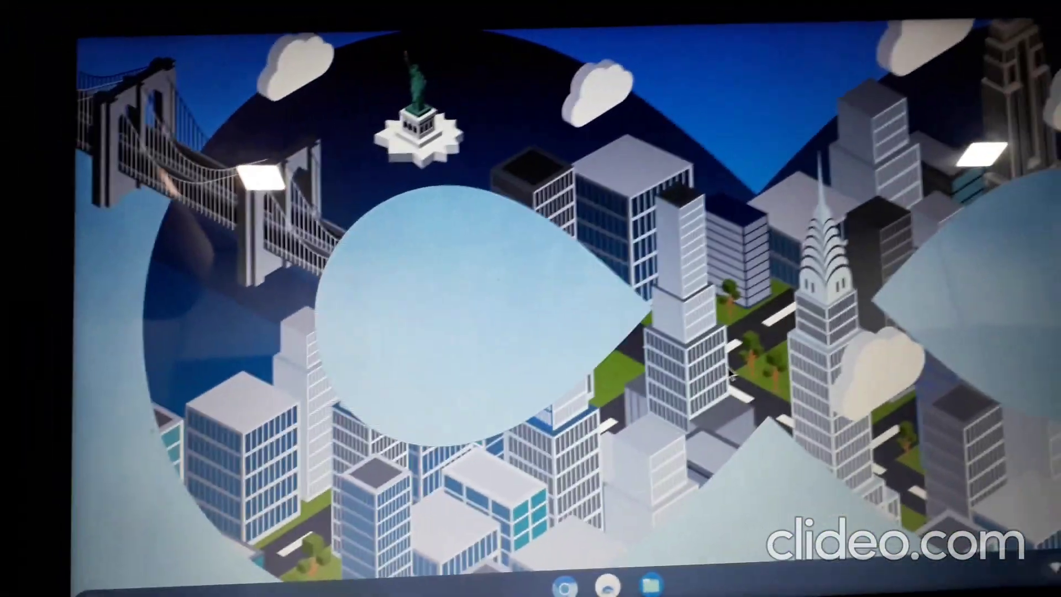
key(super)
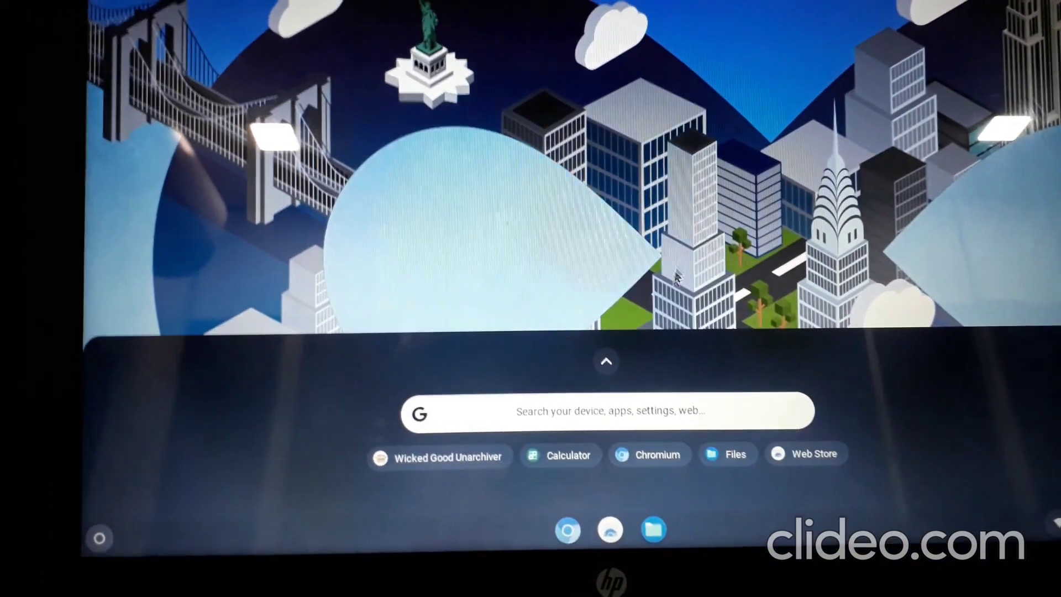
click(616, 360)
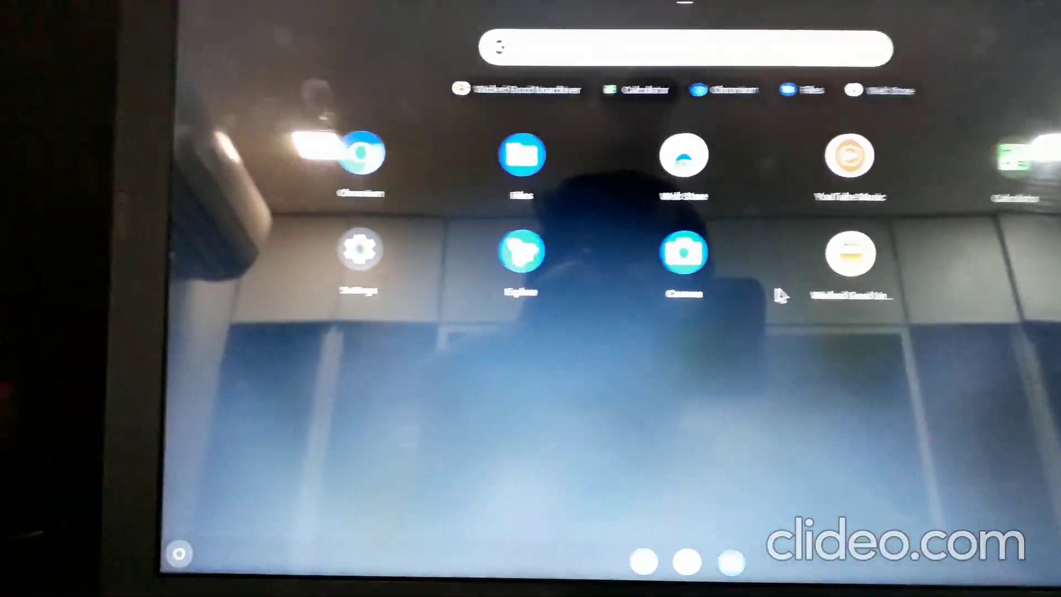
click(779, 294)
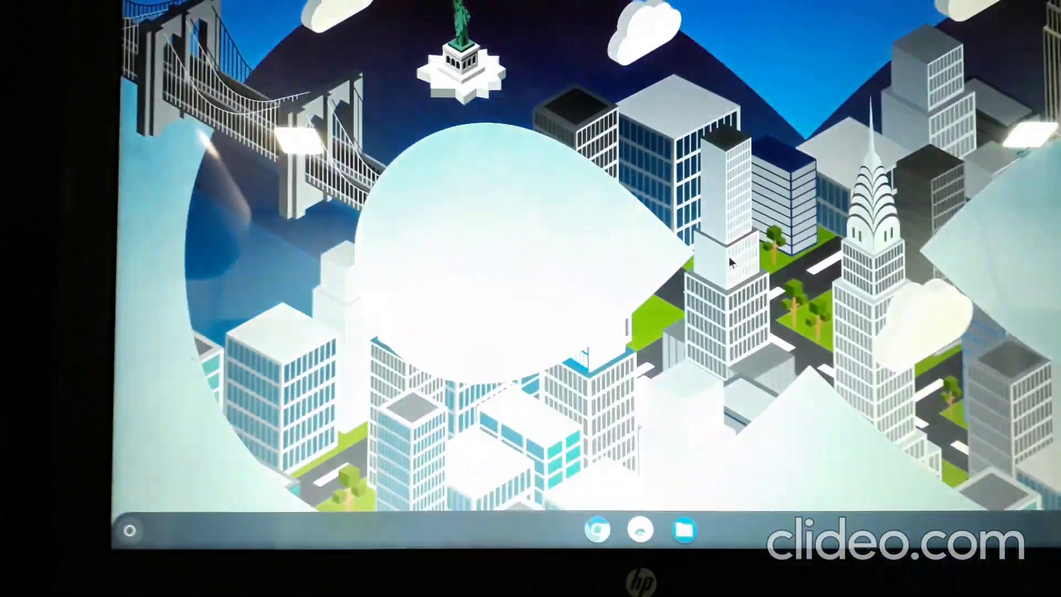